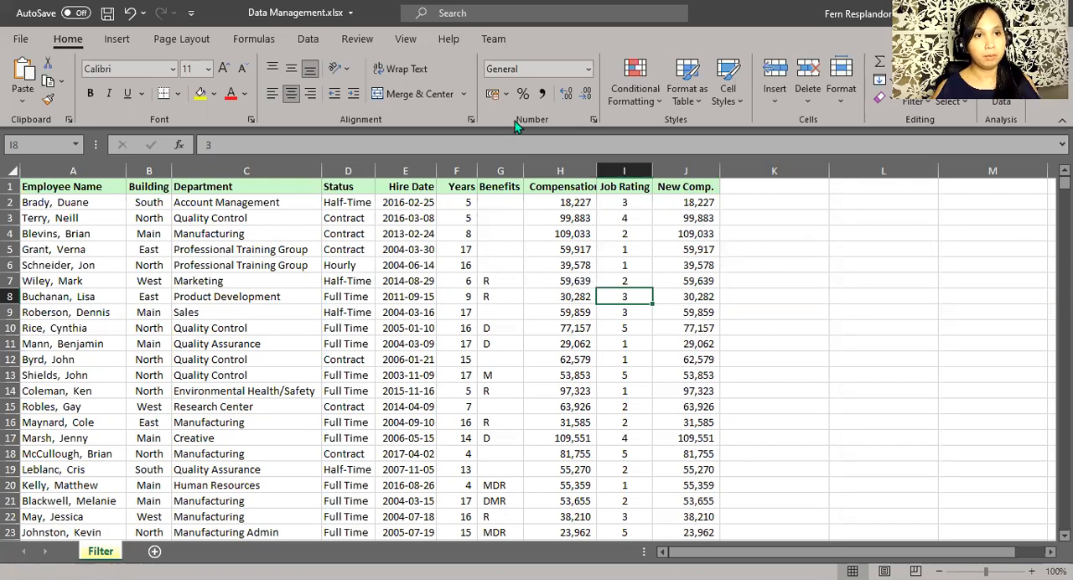
pyautogui.click(915, 101)
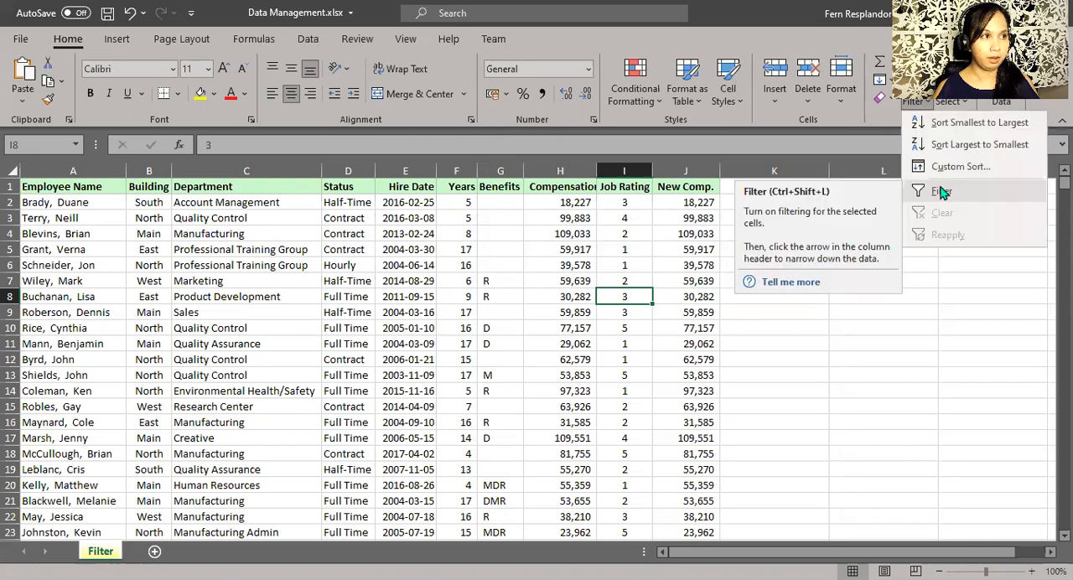
pyautogui.click(940, 192)
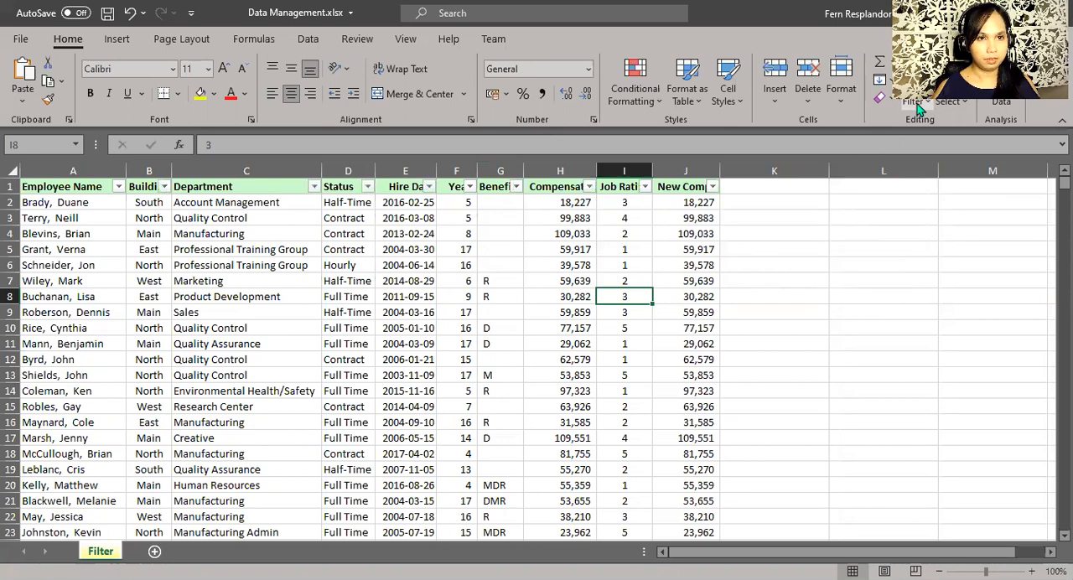
pyautogui.hotkey('ctrl', 'shift', 'l')
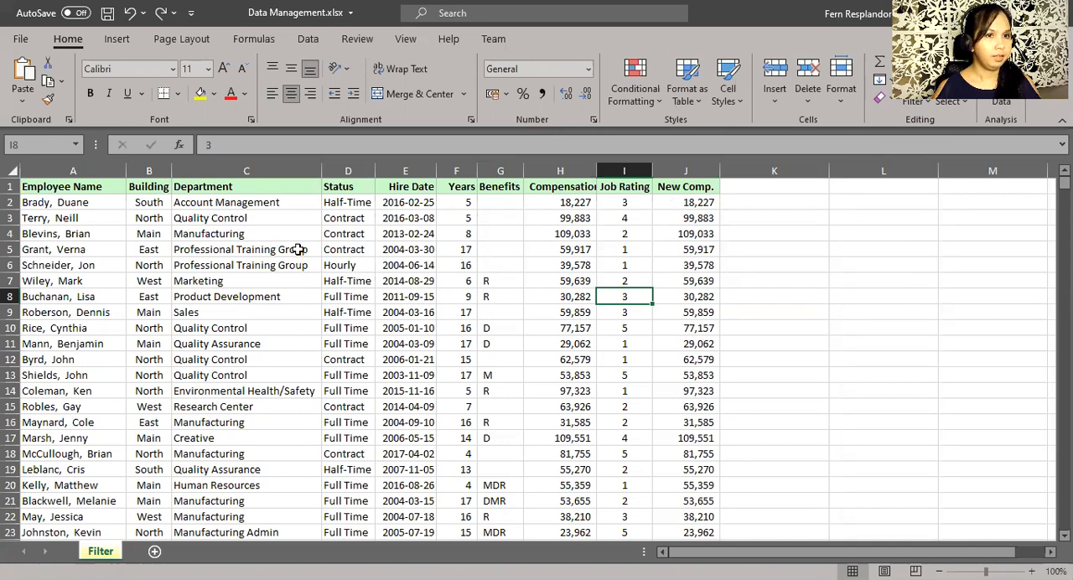
# Turn on filtering for the employee table so every column header gets a filter control.
pyautogui.click(307, 44)
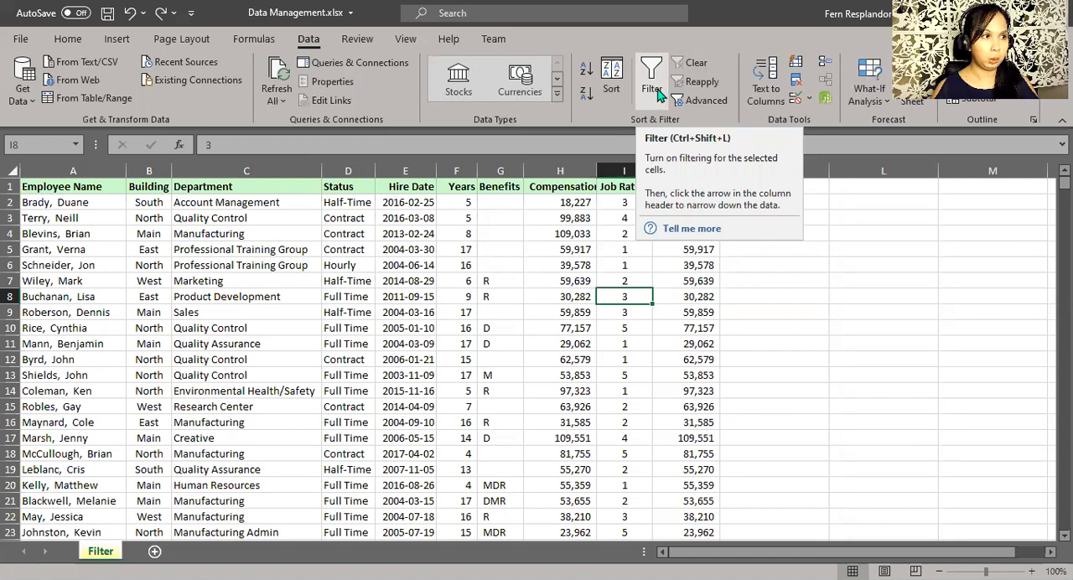
pyautogui.click(305, 312)
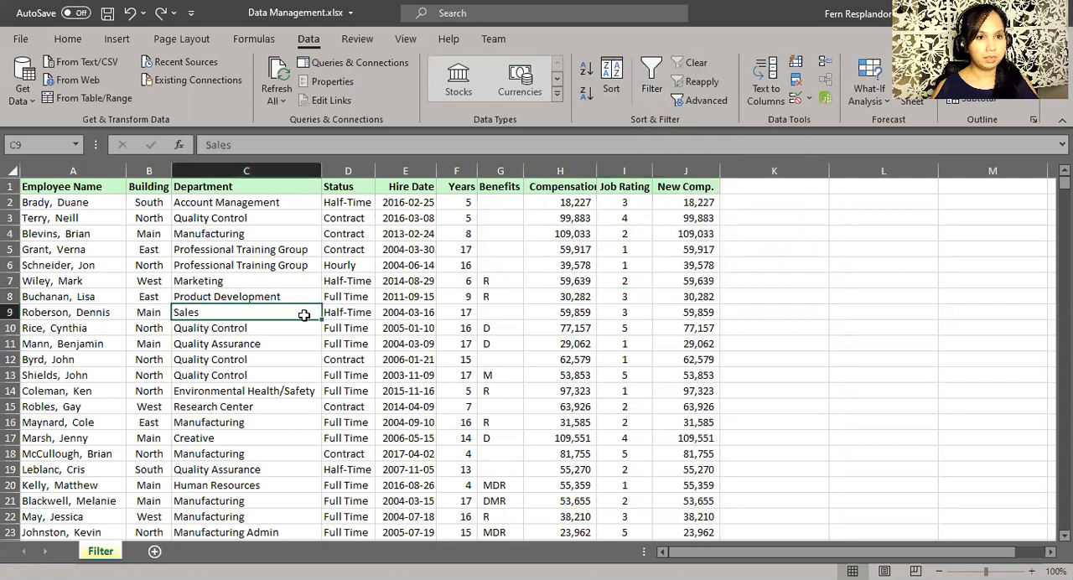
pyautogui.click(651, 80)
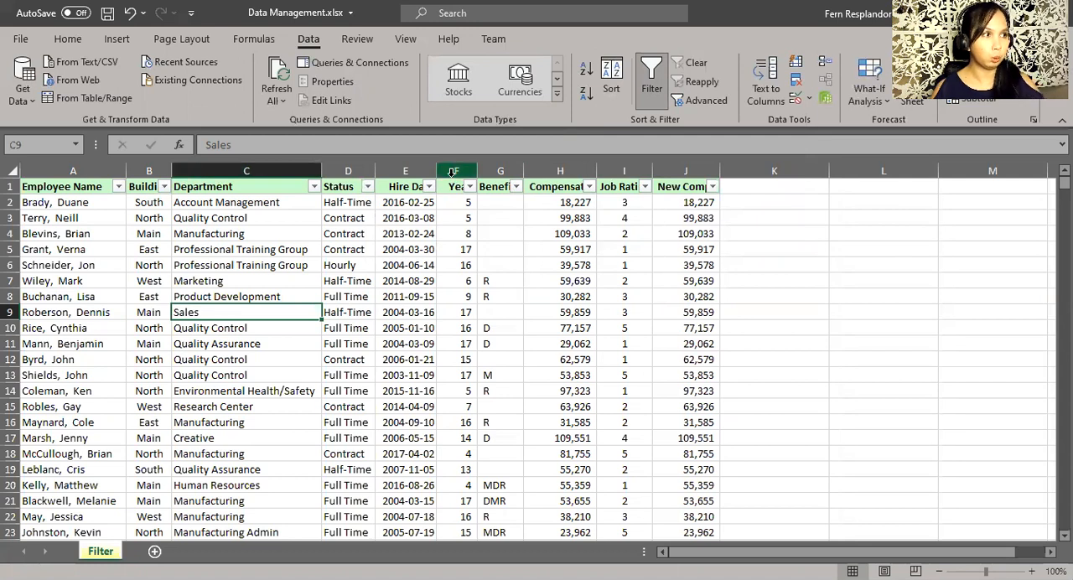
# Filter the Status column to show only Full Time employees.
pyautogui.click(357, 234)
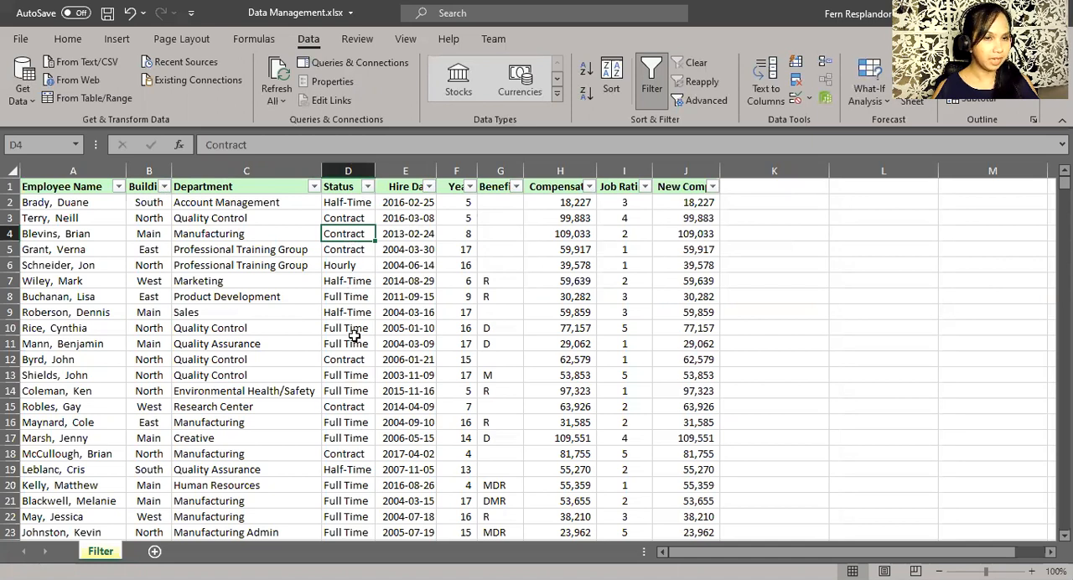
pyautogui.click(367, 187)
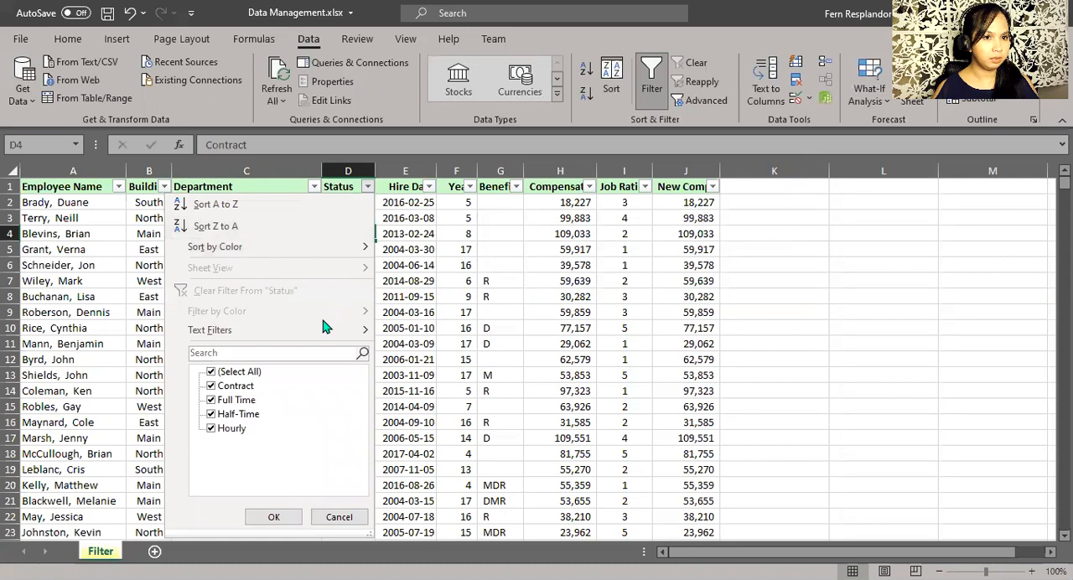
pyautogui.moveTo(321, 333)
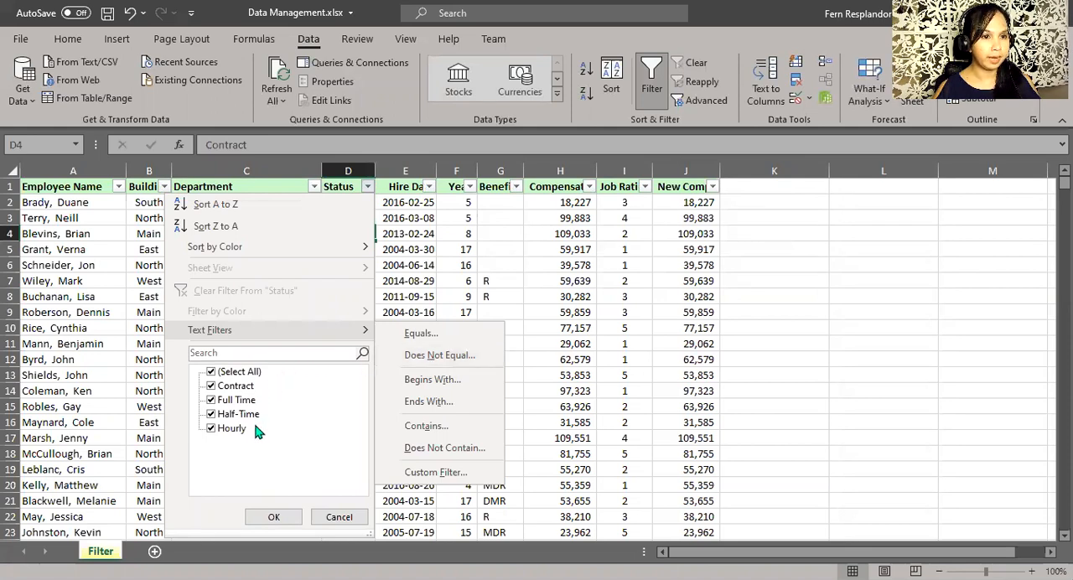
pyautogui.click(212, 374)
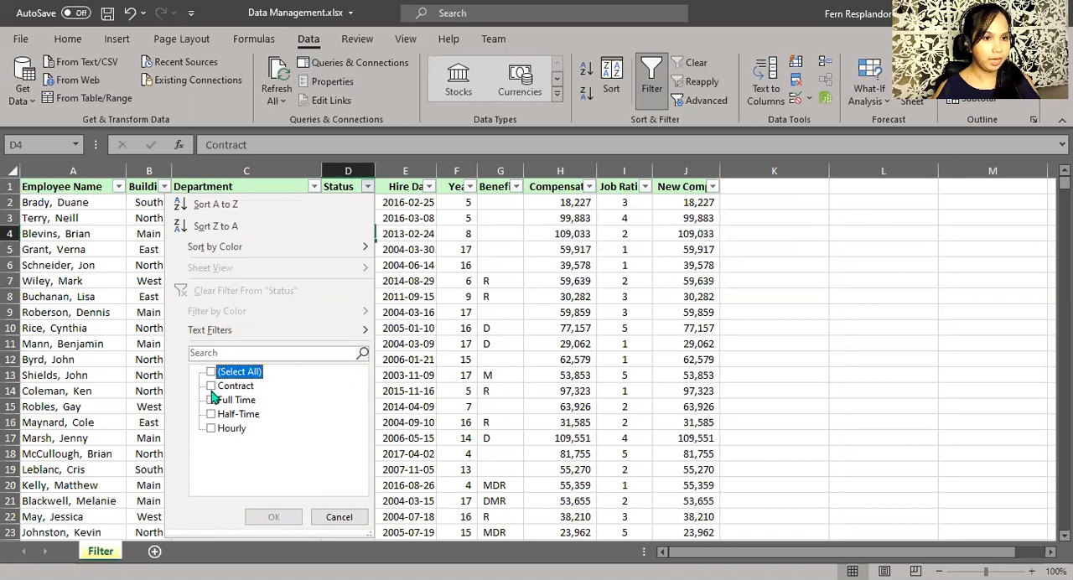
pyautogui.click(212, 402)
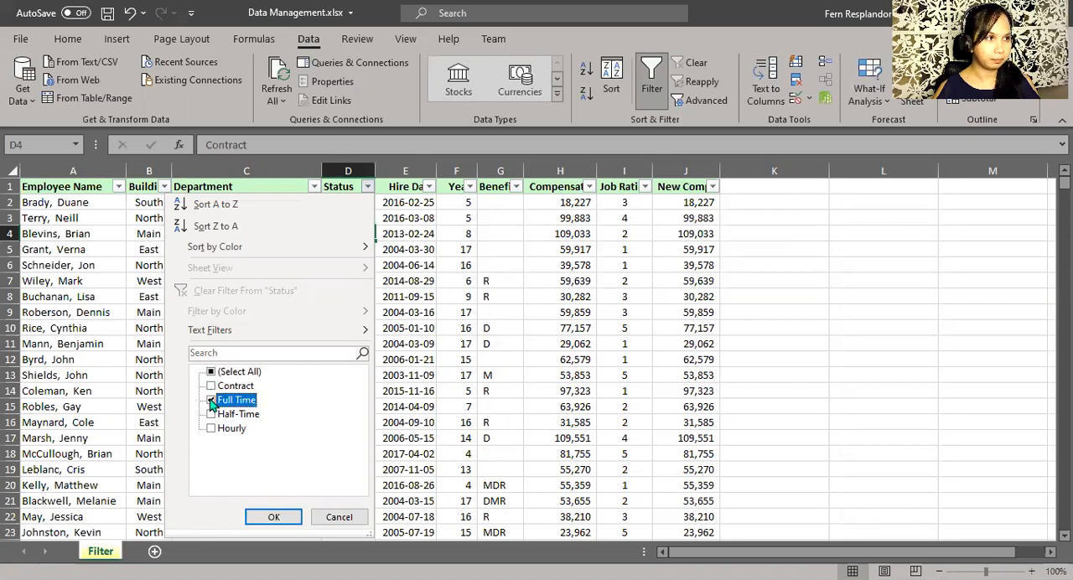
pyautogui.click(273, 517)
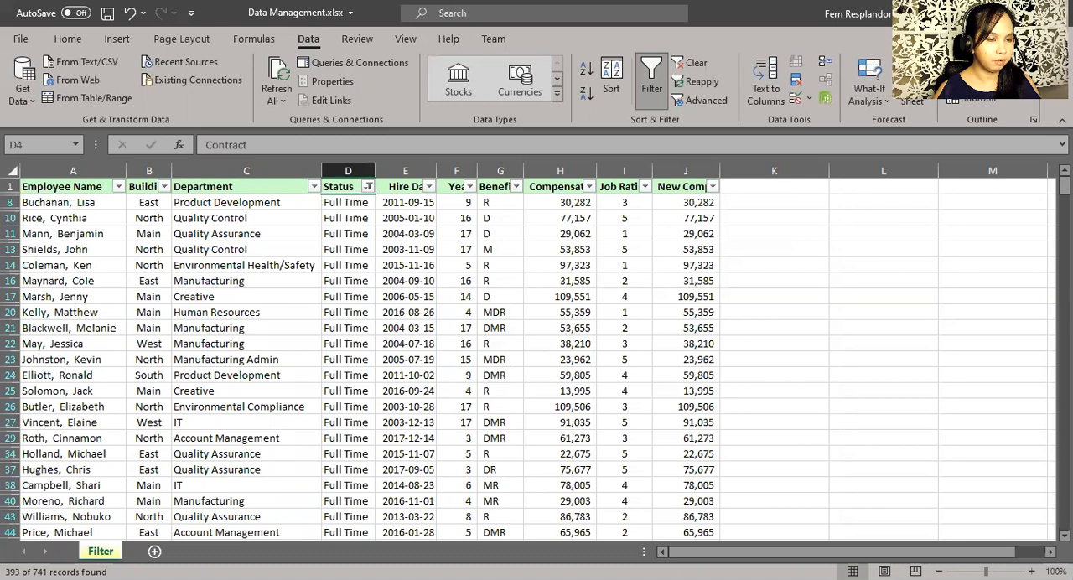
pyautogui.click(336, 329)
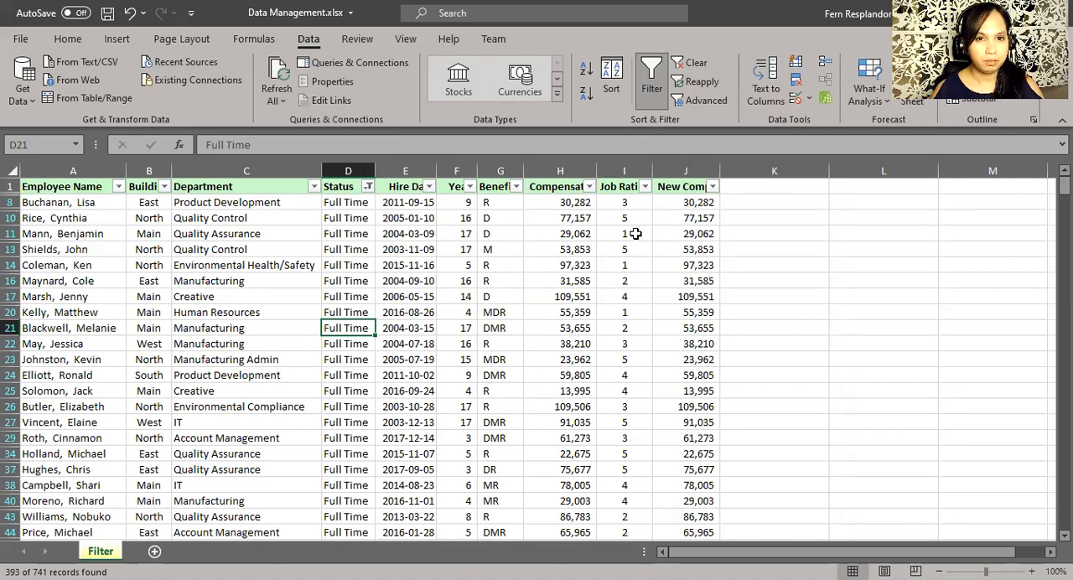
# Filter the Job Rating column to show only employees rated 5.
pyautogui.click(626, 188)
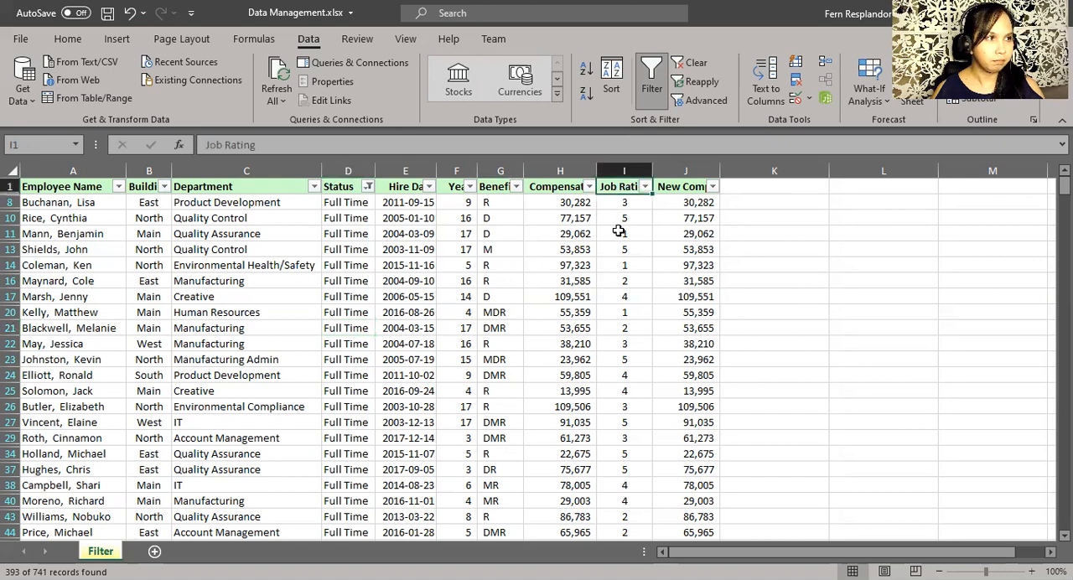
pyautogui.click(645, 187)
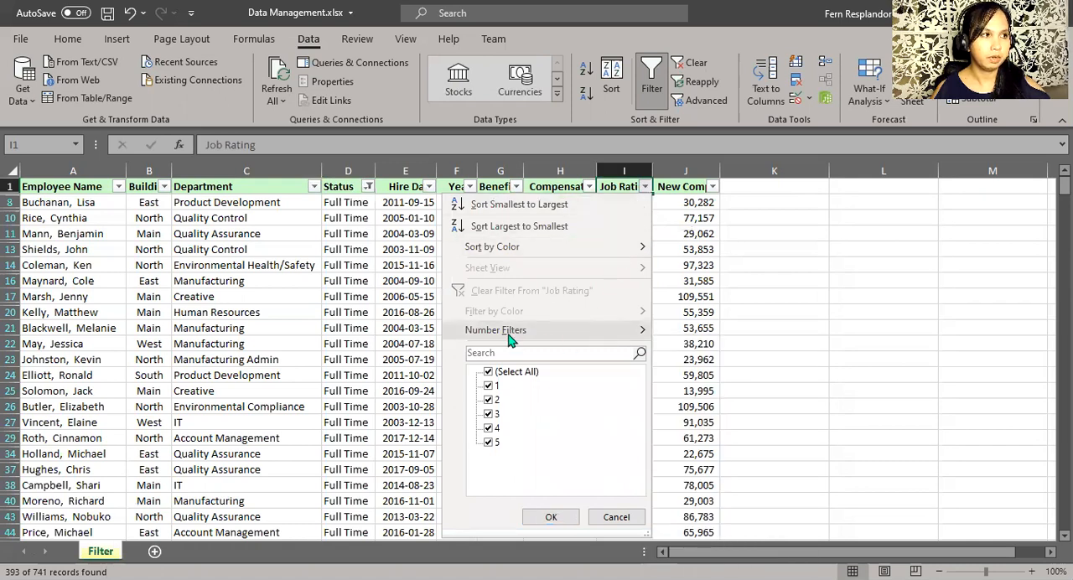
pyautogui.moveTo(510, 337)
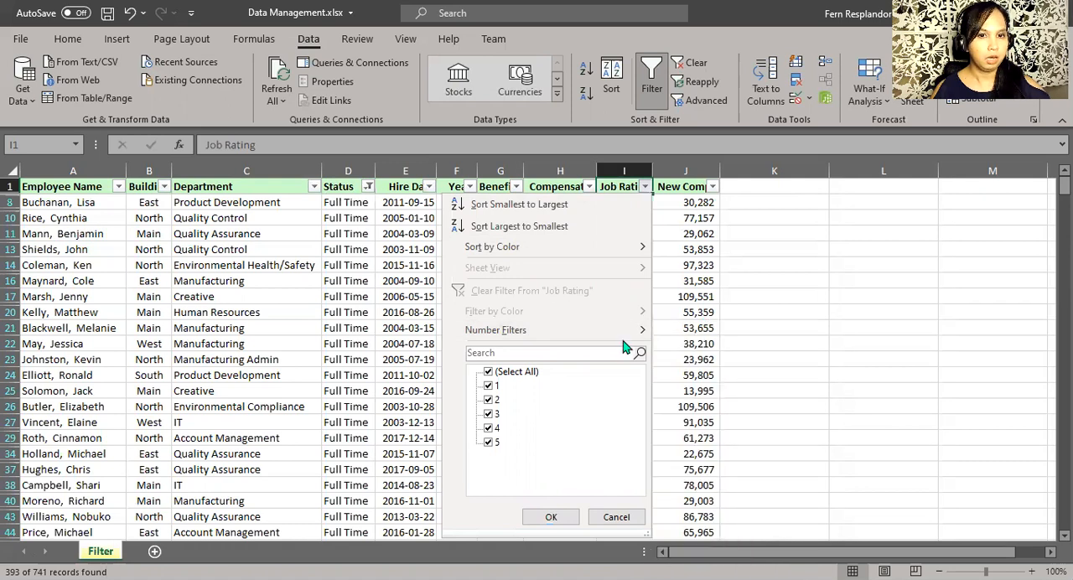
pyautogui.moveTo(632, 337)
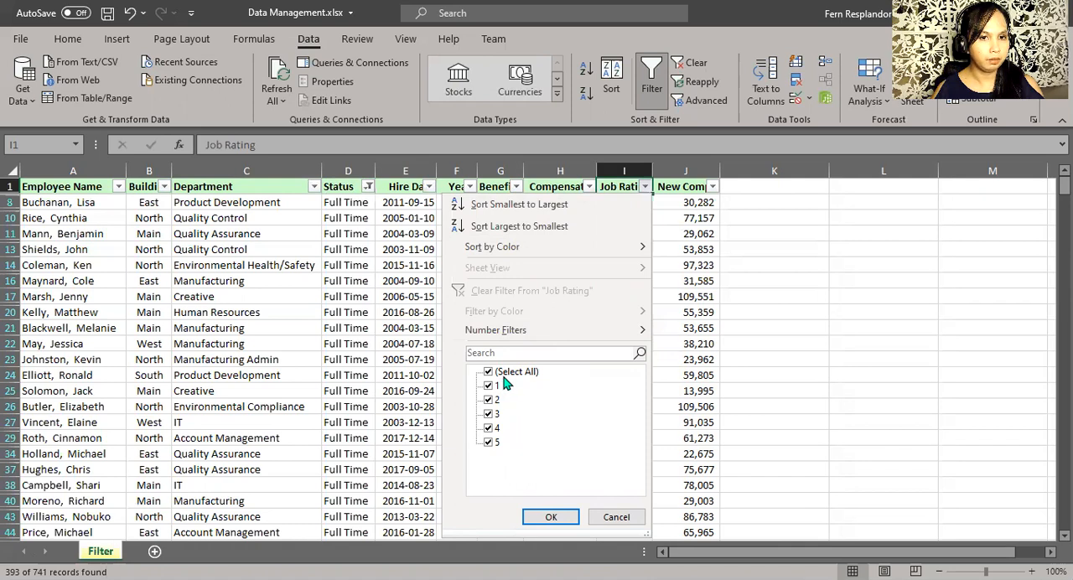
pyautogui.click(490, 374)
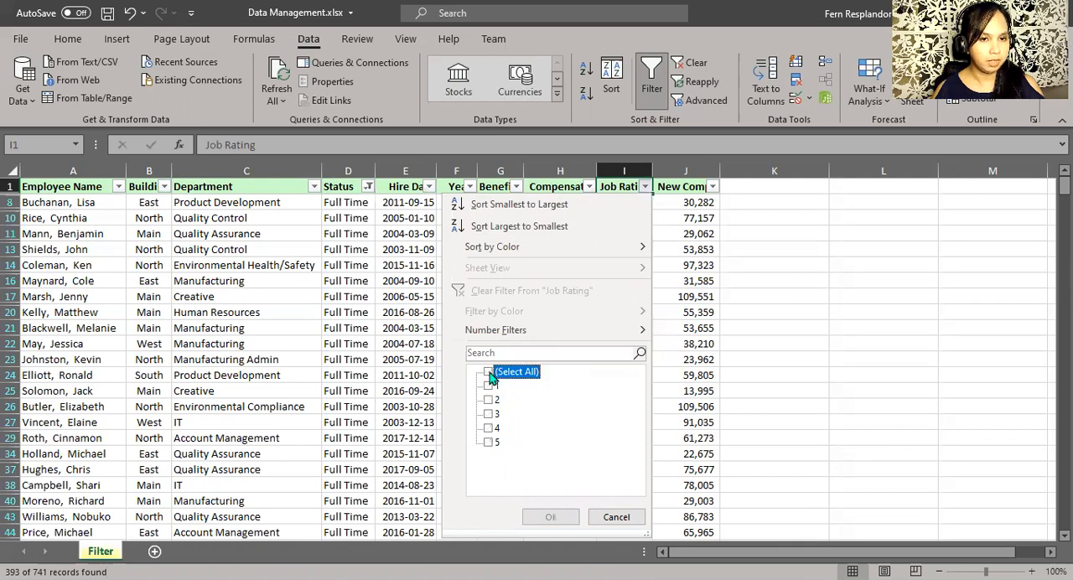
pyautogui.click(489, 443)
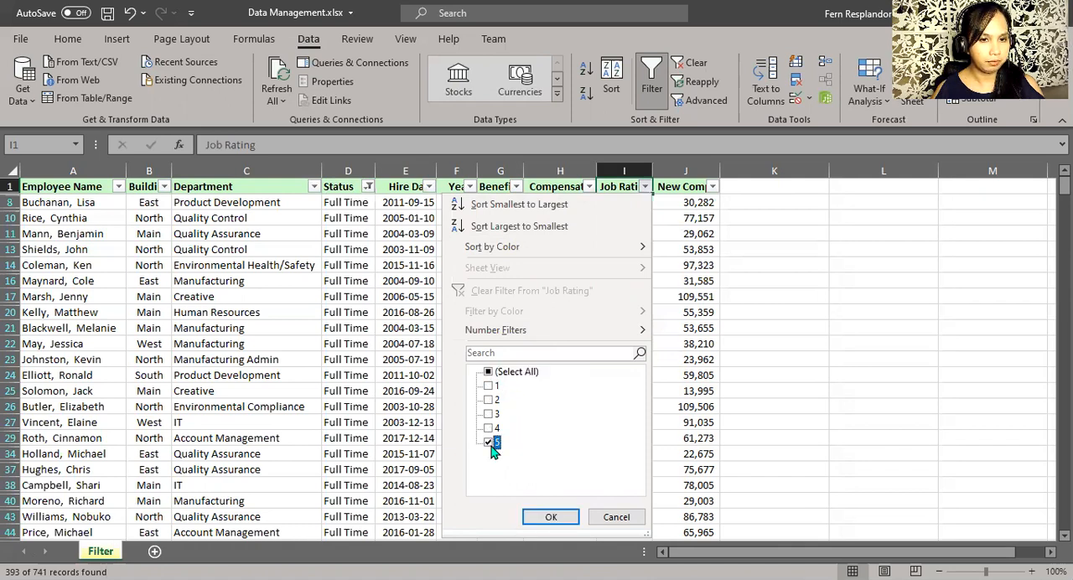
pyautogui.click(550, 520)
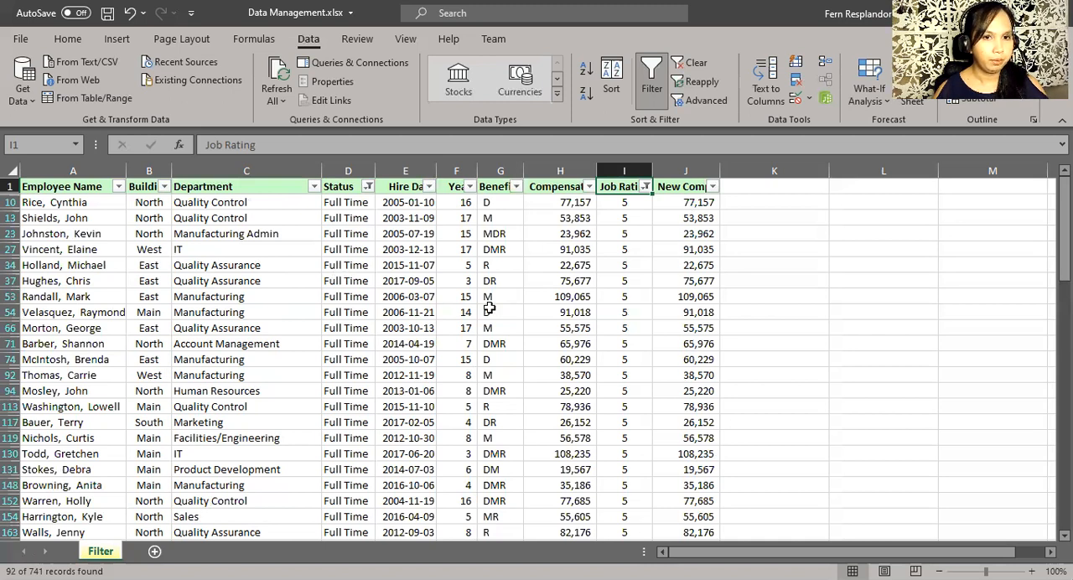
pyautogui.click(620, 295)
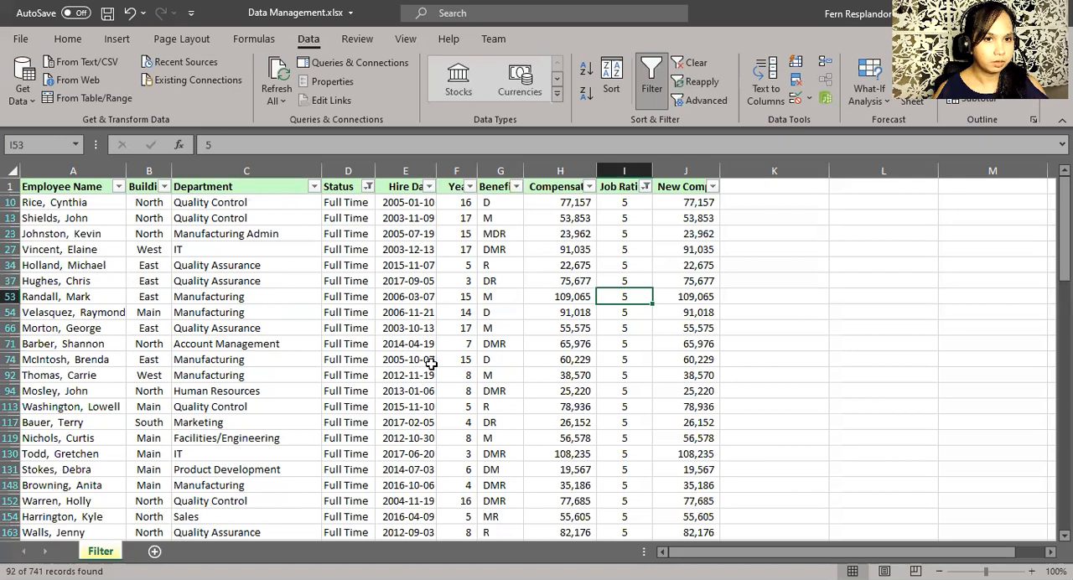
# Apply a number filter to the Years column for values greater than or equal to 10.
pyautogui.click(453, 190)
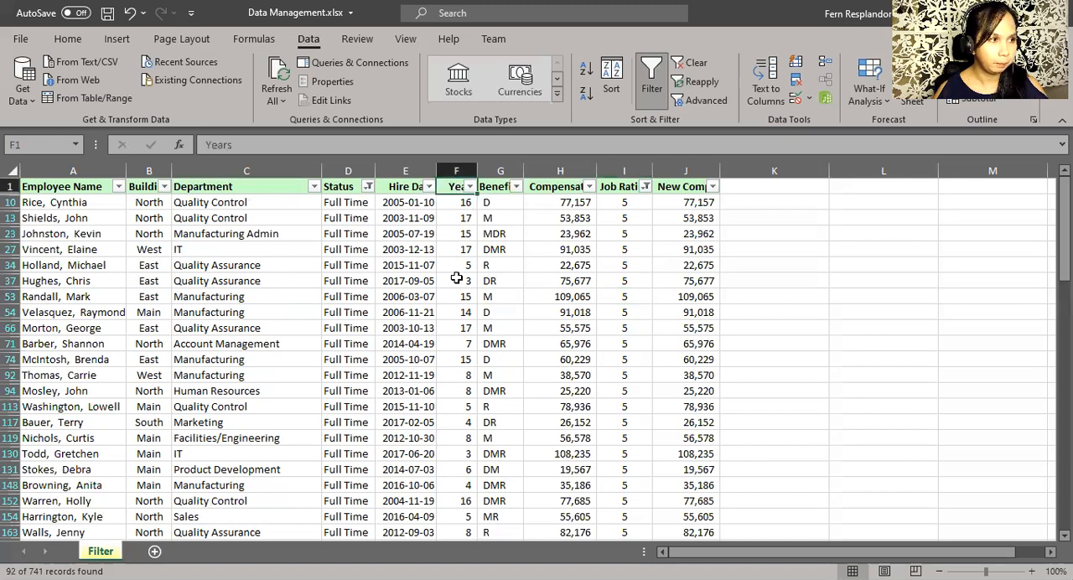
pyautogui.click(471, 187)
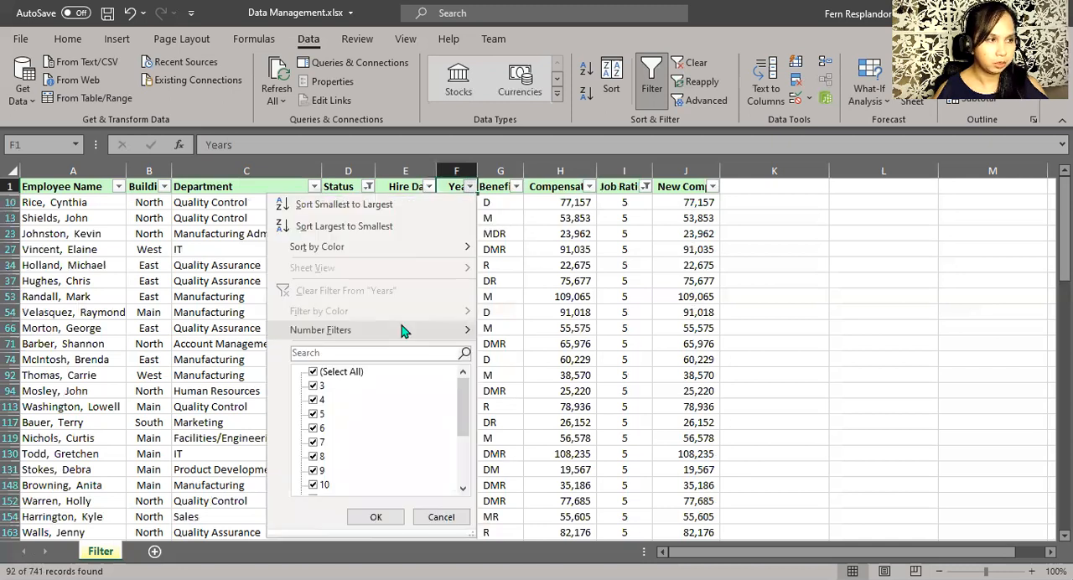
pyautogui.moveTo(401, 331)
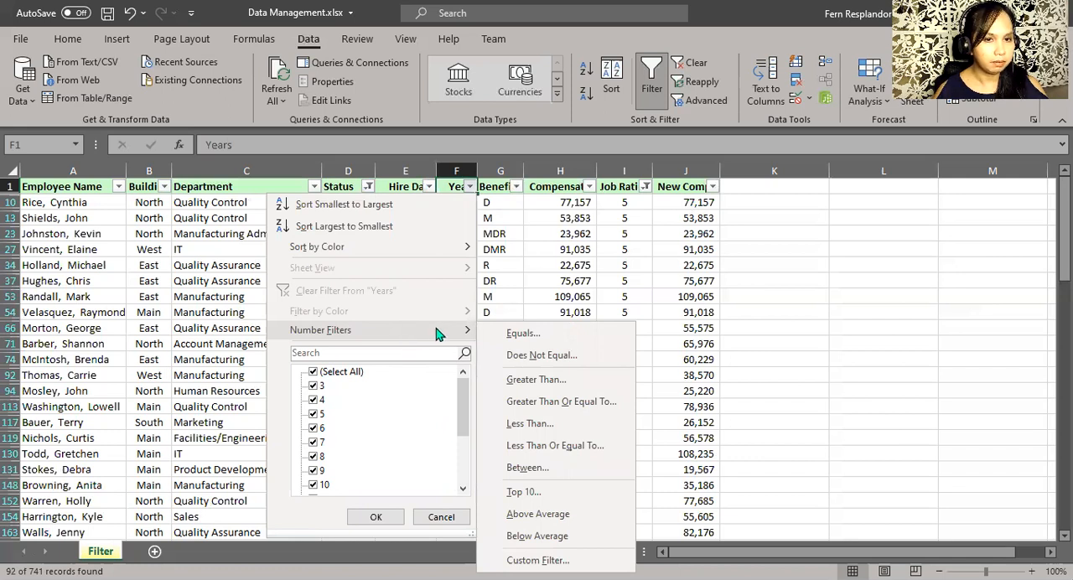
pyautogui.click(505, 405)
pyautogui.write('10')
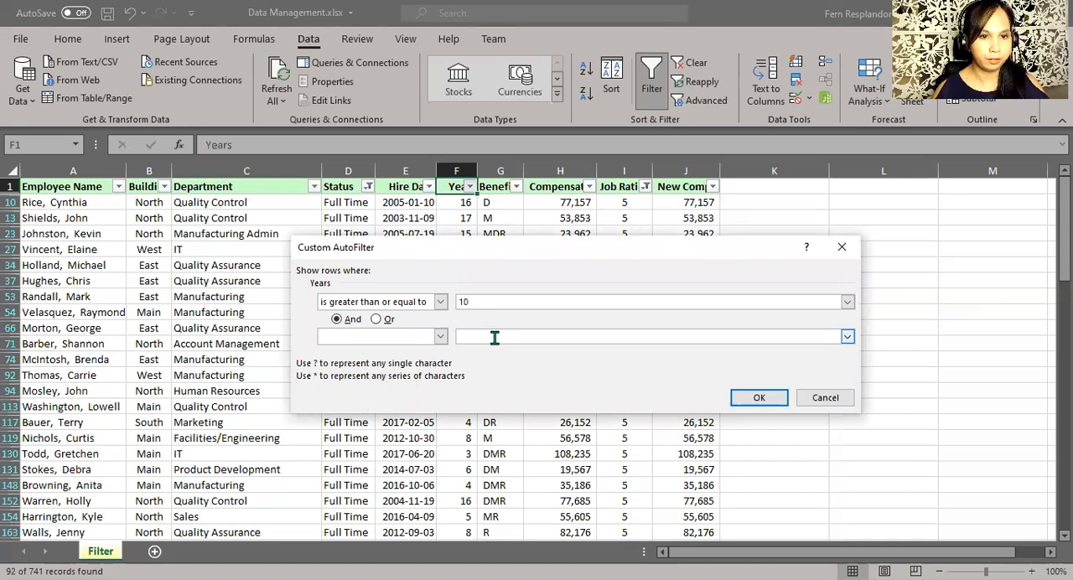
pyautogui.click(419, 306)
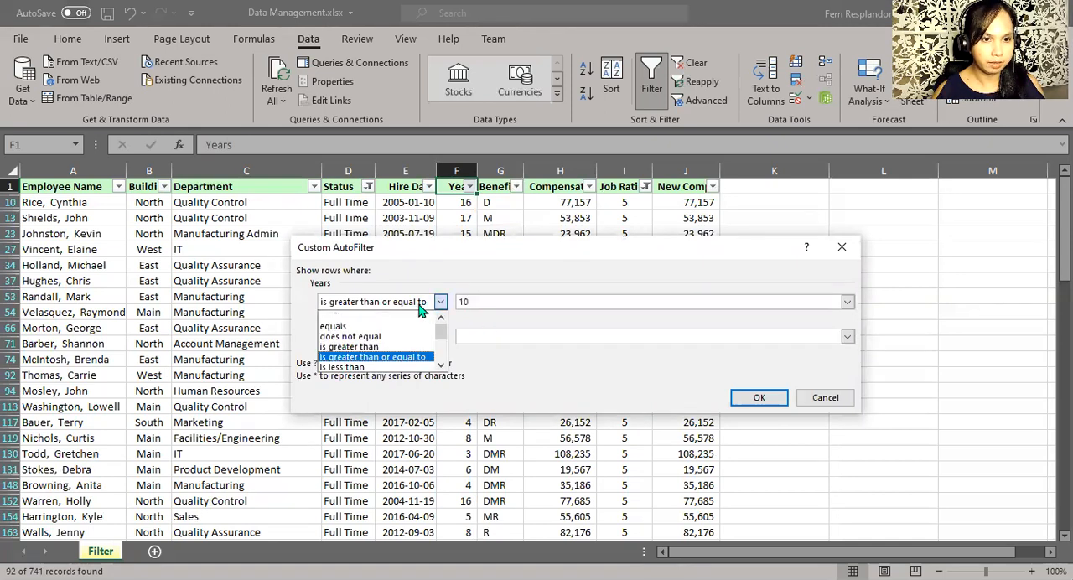
pyautogui.click(420, 308)
pyautogui.click(421, 309)
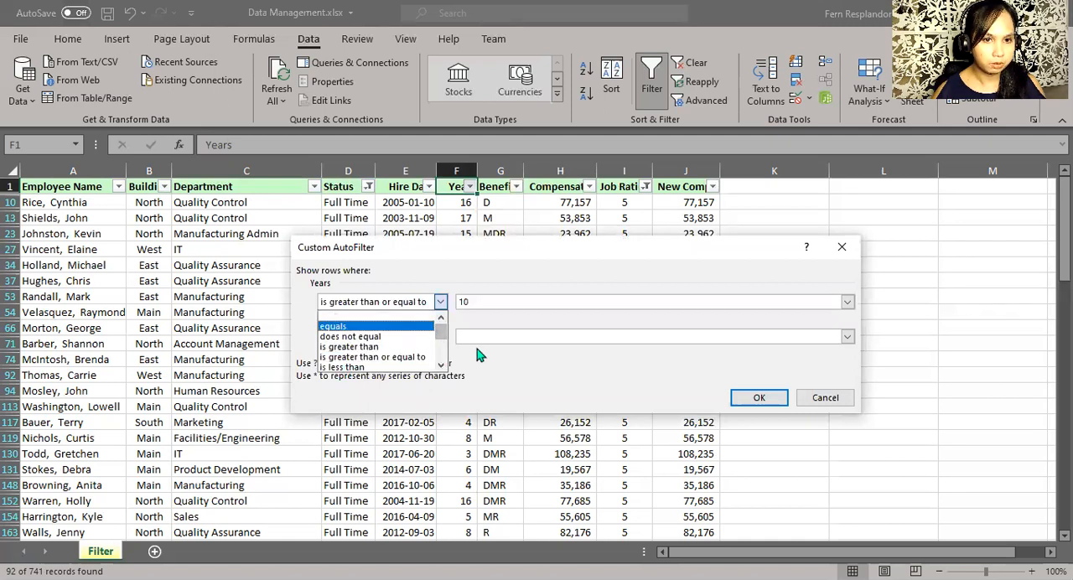
pyautogui.click(472, 303)
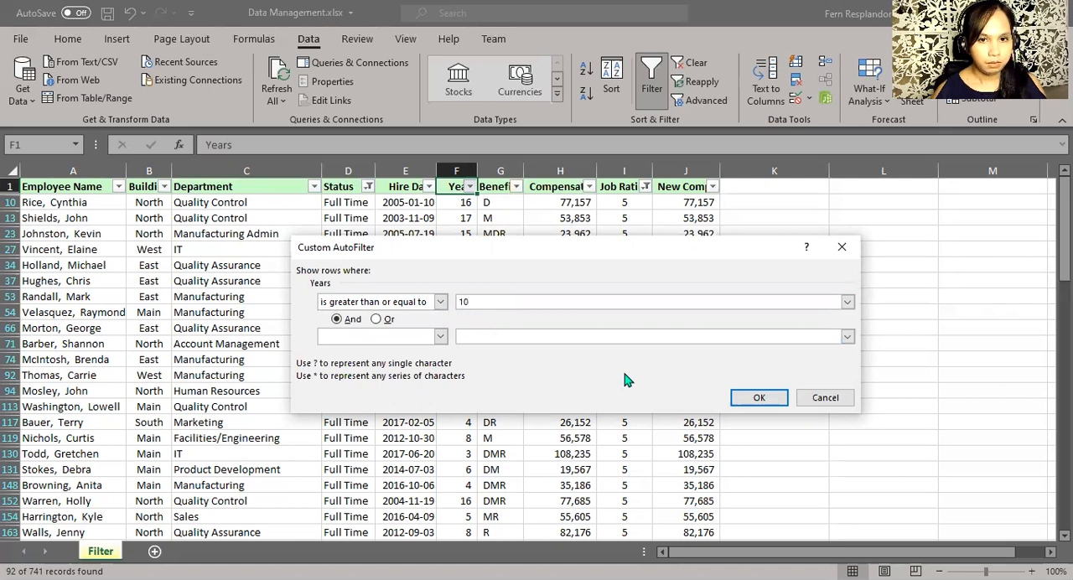
pyautogui.click(755, 398)
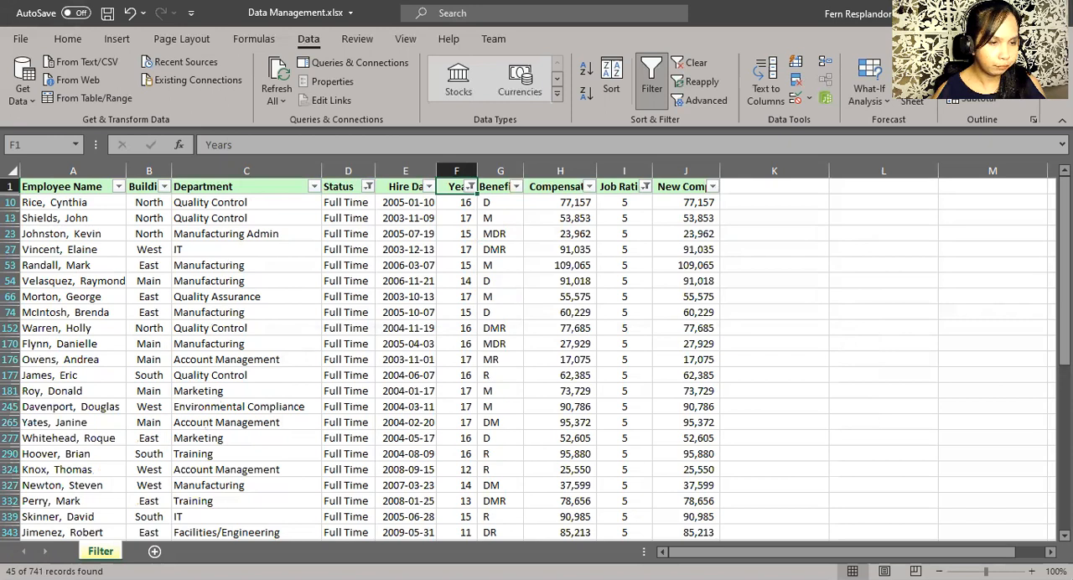
# Try to copy the filtered employee table from the header row through the last record.
pyautogui.click(66, 480)
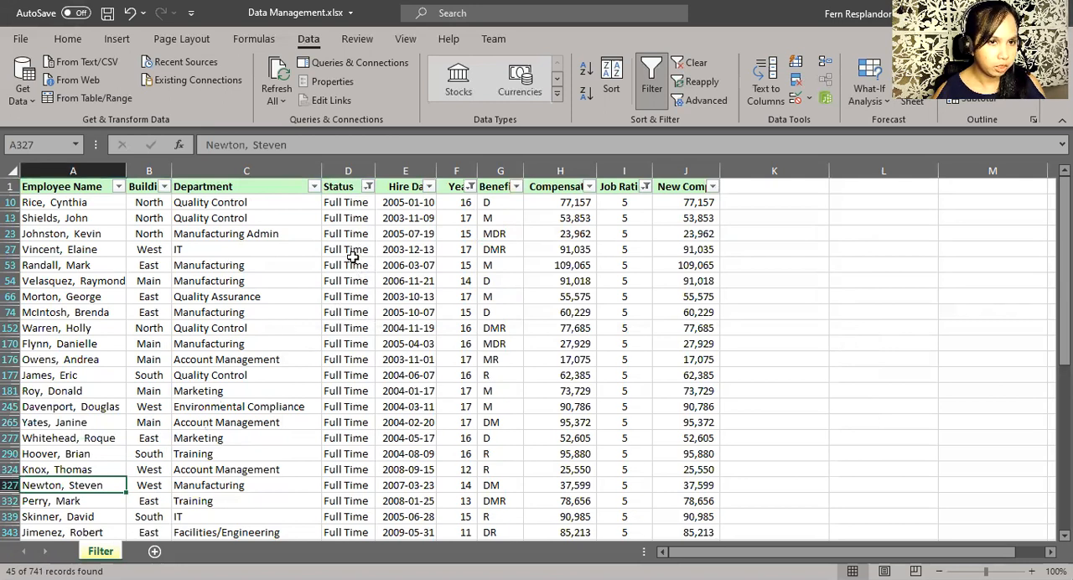
pyautogui.click(637, 262)
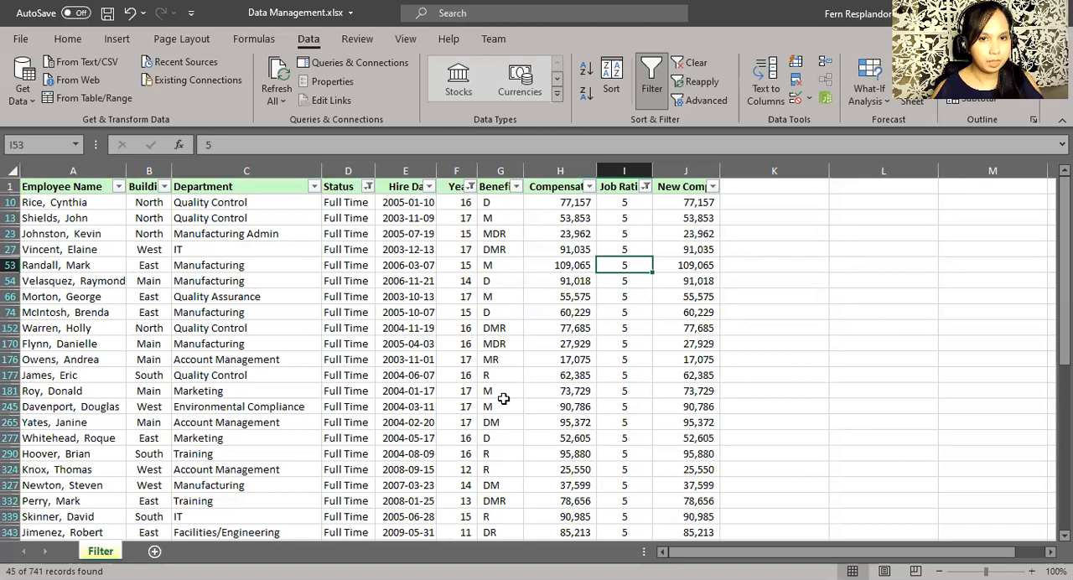
pyautogui.hotkey('ctrl', 'Down')
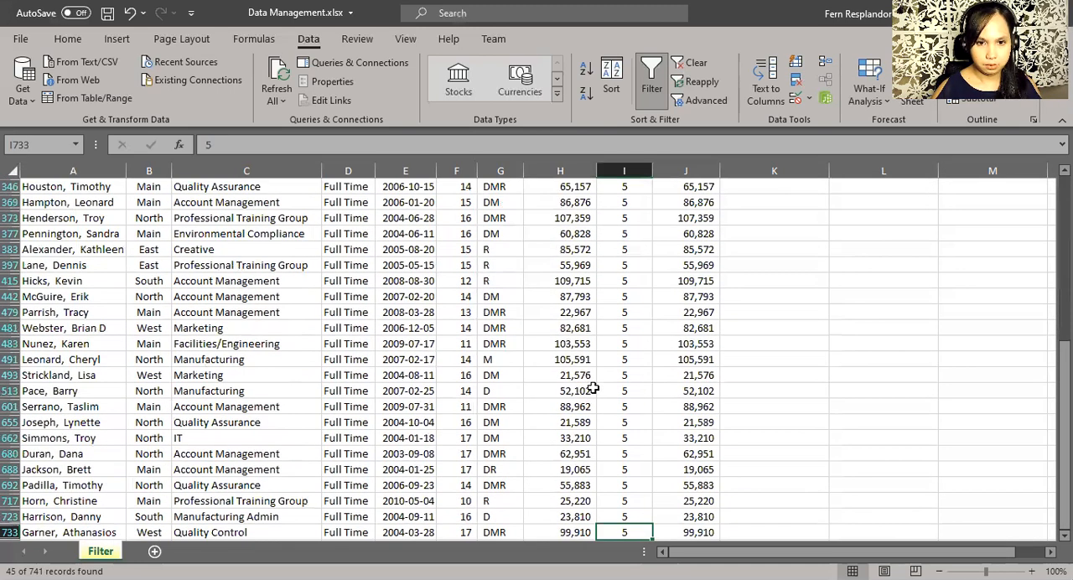
pyautogui.moveTo(699, 501); pyautogui.dragTo(22, 116)
pyautogui.hotkey('ctrl', 'c')
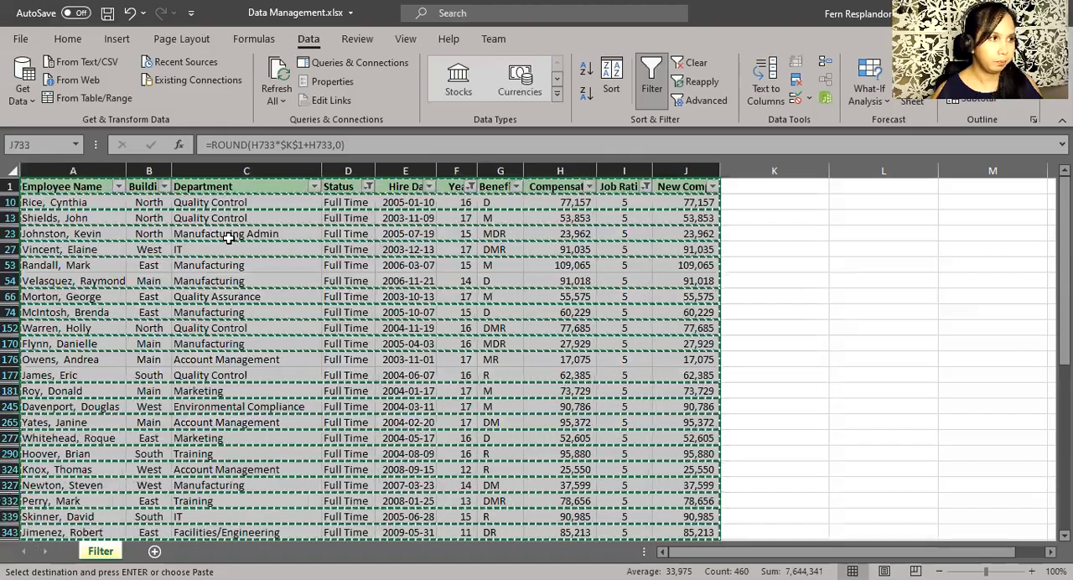
pyautogui.scroll(-11, 228, 238)
pyautogui.press('Escape')
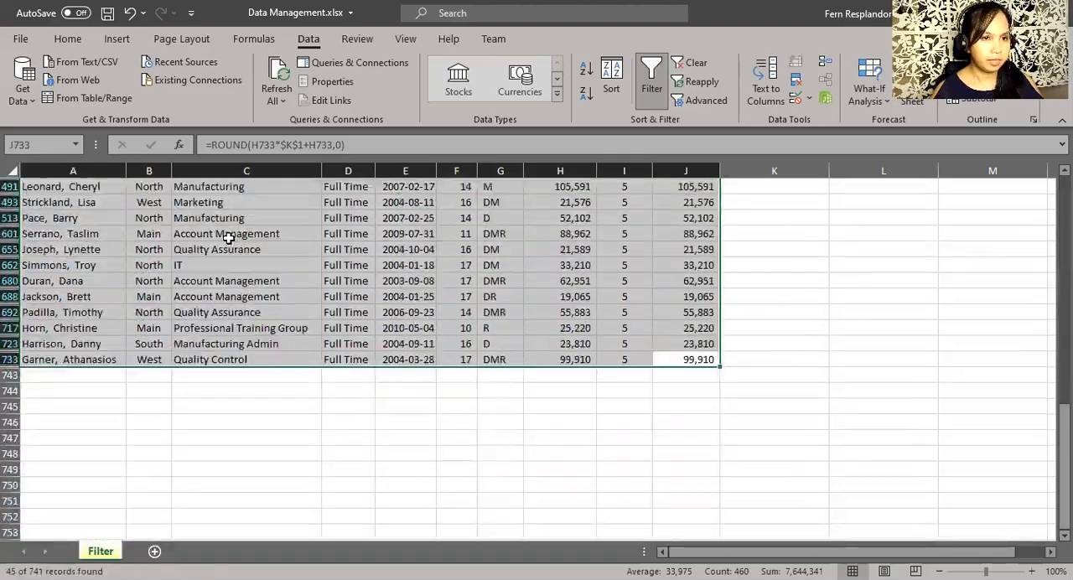
pyautogui.hotkey('ctrl', 'Home')
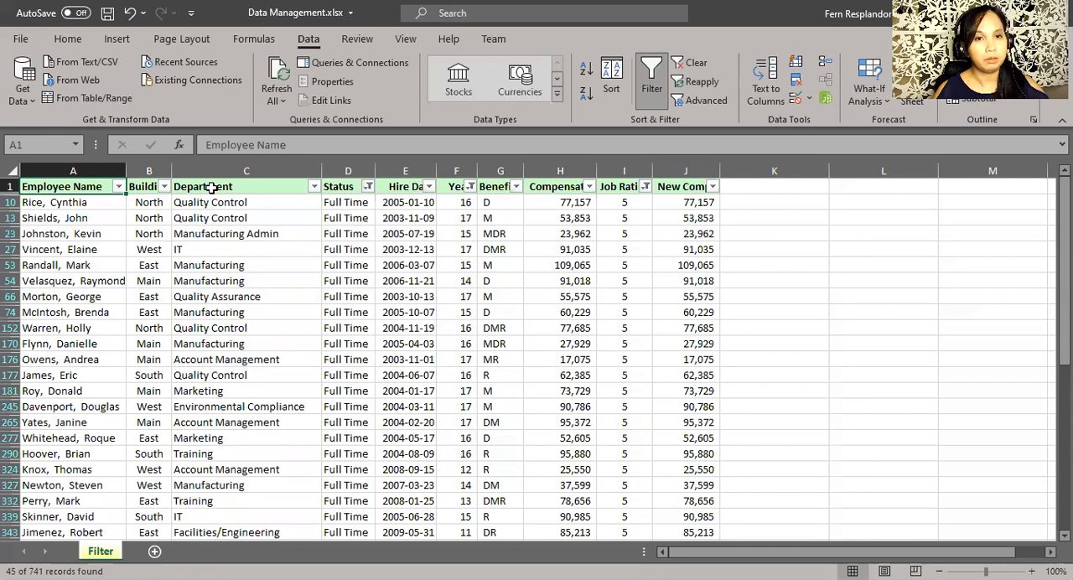
# Clear all active column filters so every record in the employee table shows again.
pyautogui.click(681, 71)
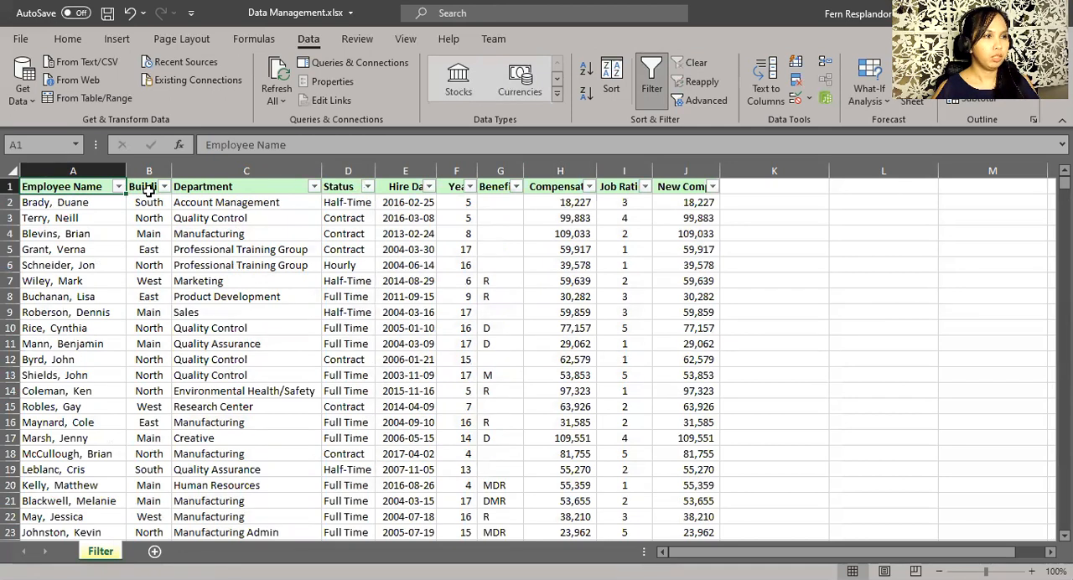
pyautogui.click(231, 283)
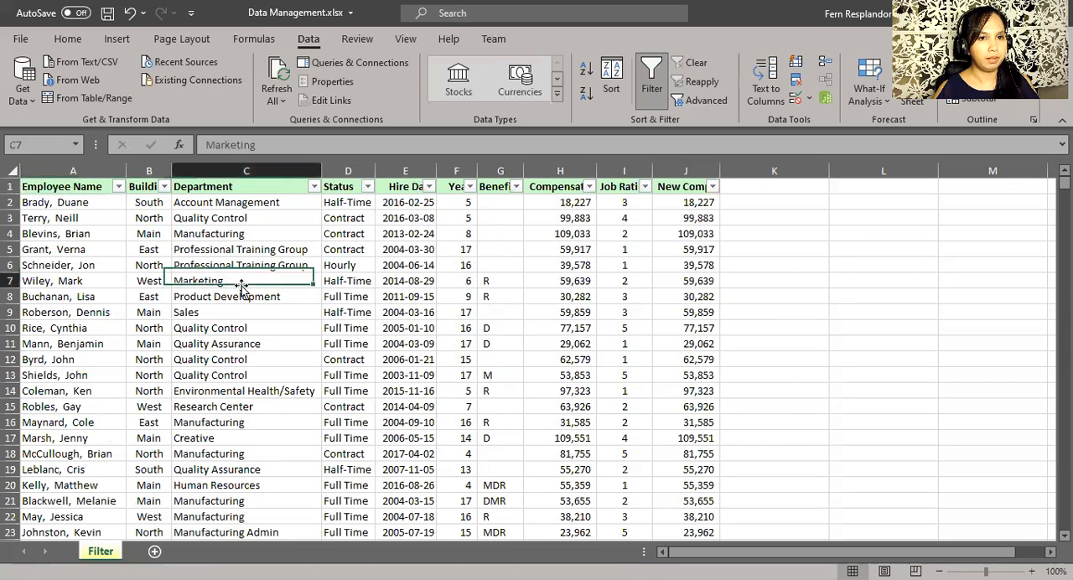
# Apply a date filter to the Hire Date column for all dates in the period April.
pyautogui.click(407, 186)
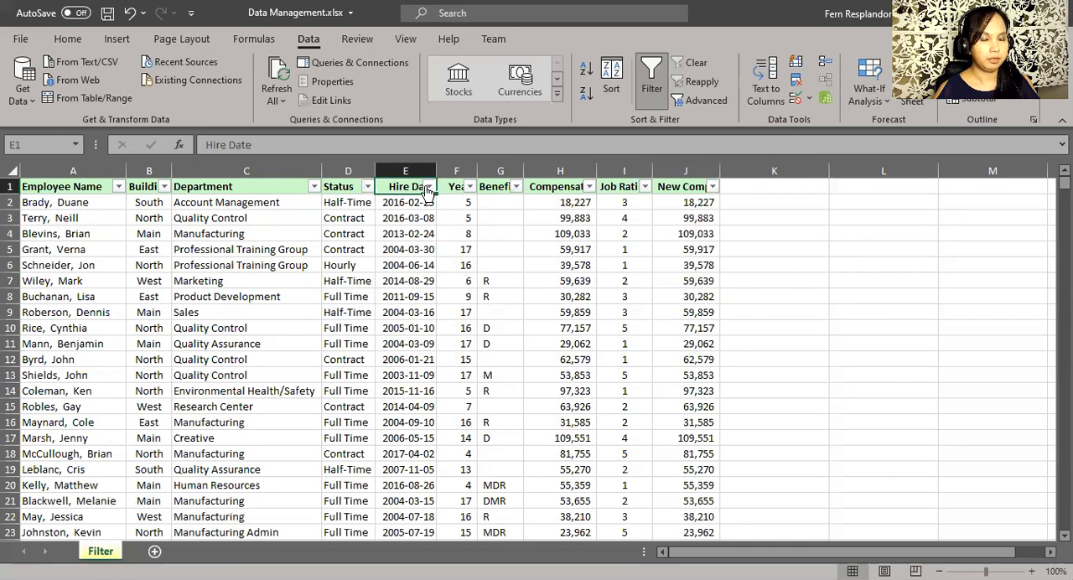
pyautogui.click(427, 186)
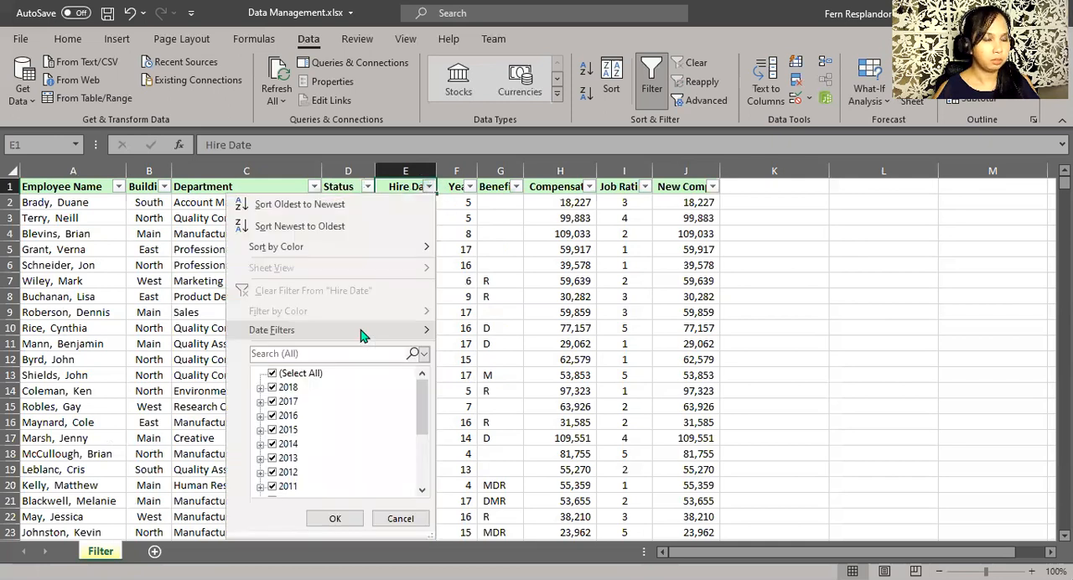
pyautogui.moveTo(362, 335)
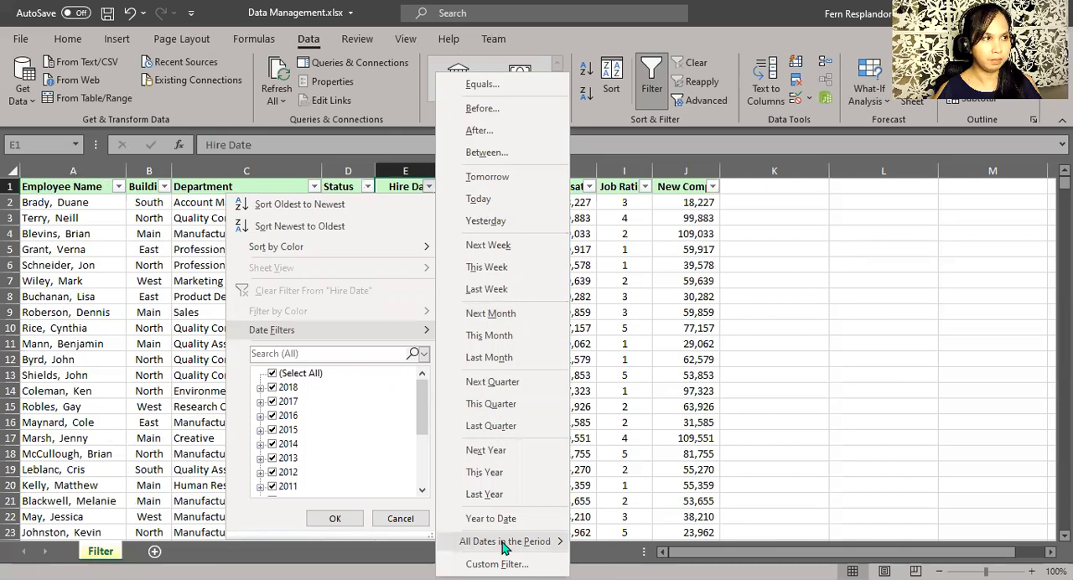
pyautogui.moveTo(504, 546)
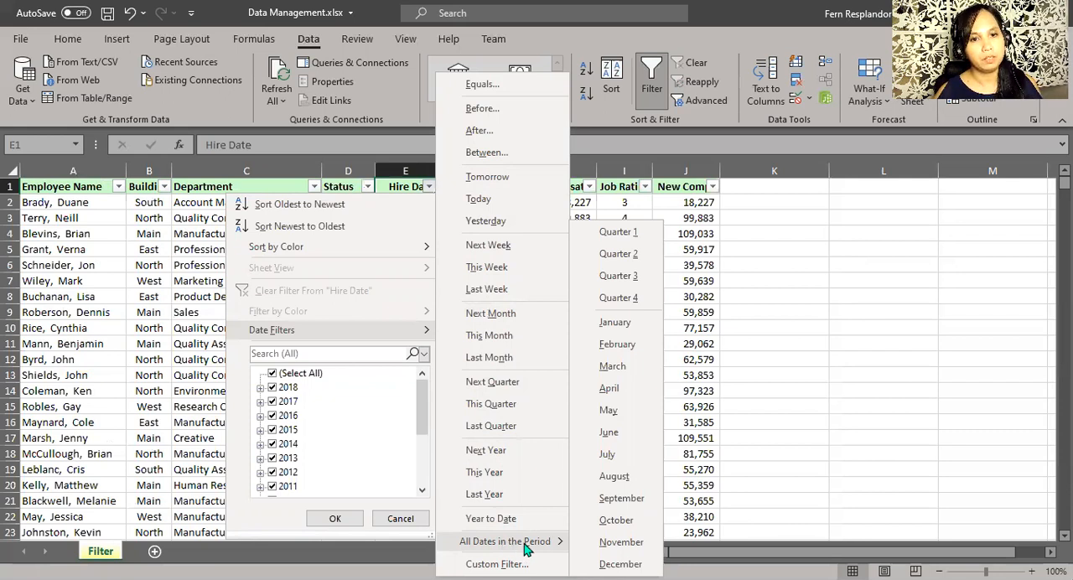
pyautogui.click(610, 389)
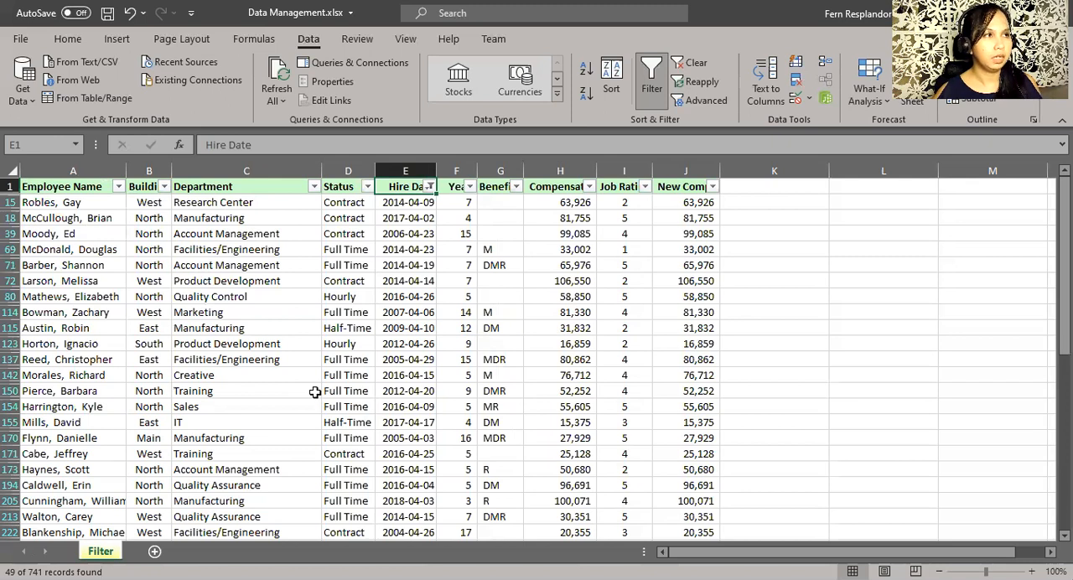
# Turn off filtering for the employee table, removing the filter controls from its header row.
pyautogui.click(405, 327)
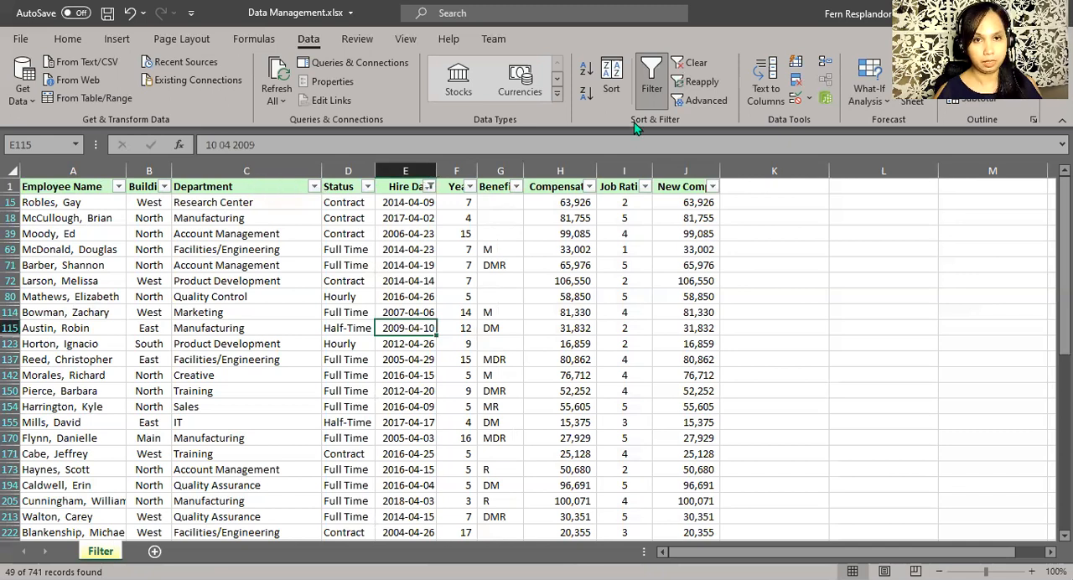
pyautogui.click(652, 94)
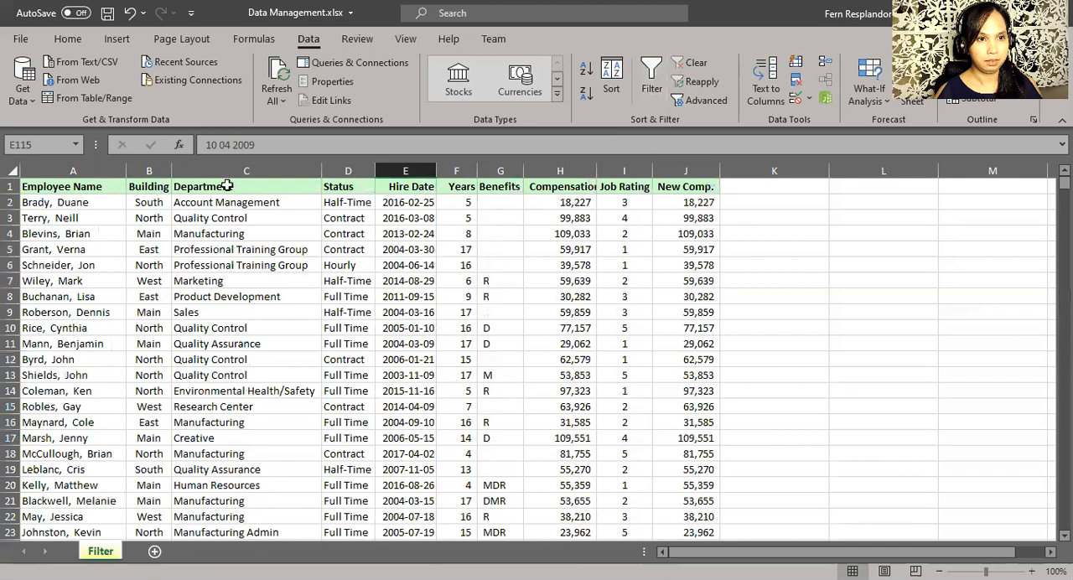